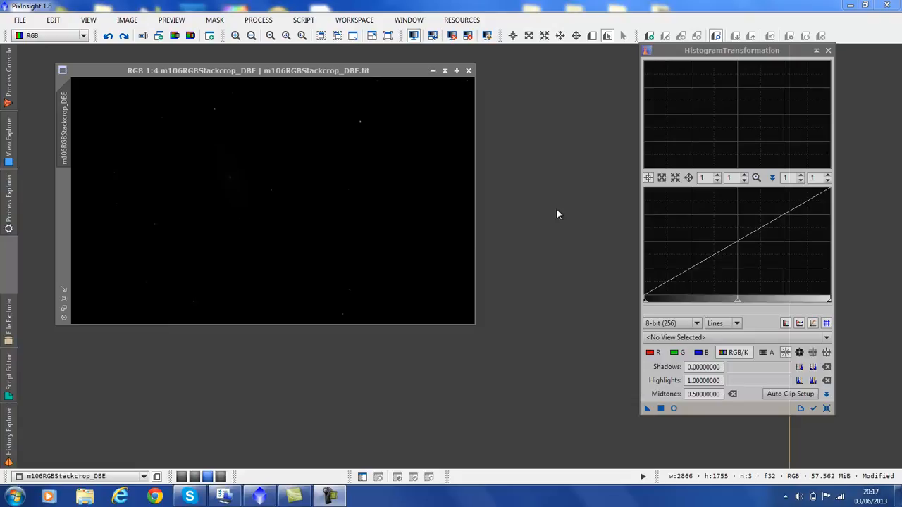
# - View the histogram transfer curves of the red, green and blue channels, ending on the combined RGB/K curve
pyautogui.moveTo(370, 76); pyautogui.dragTo(397, 86)
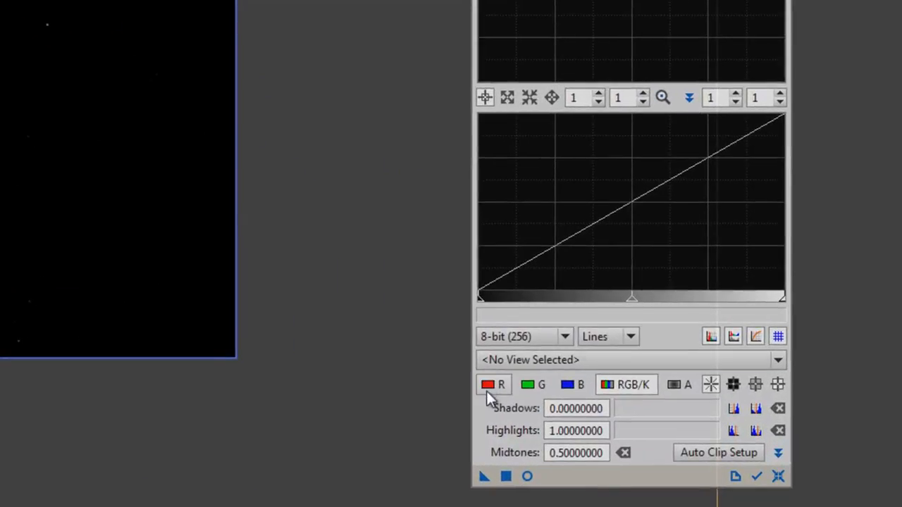
pyautogui.click(490, 388)
pyautogui.click(537, 386)
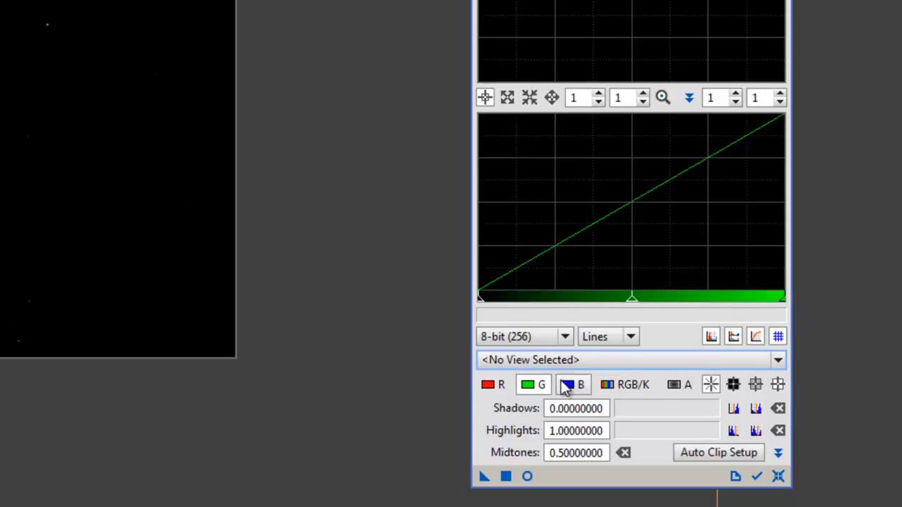
pyautogui.click(571, 389)
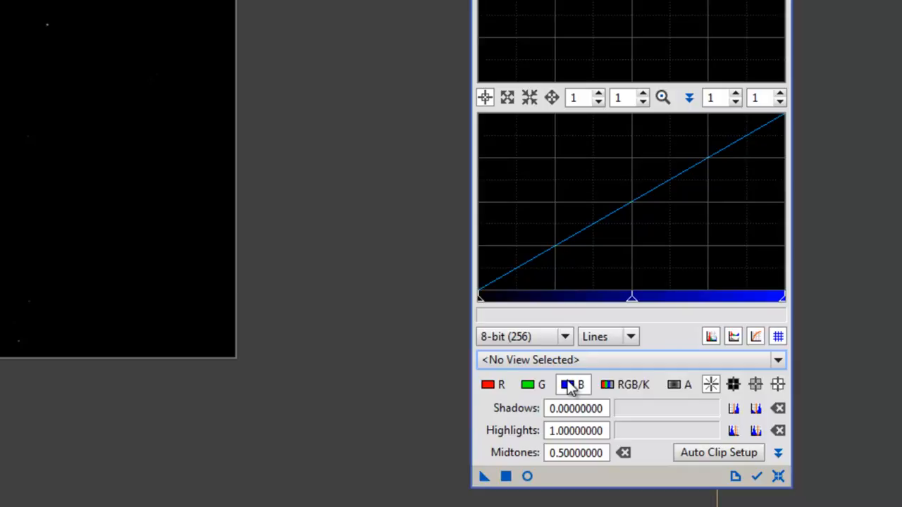
pyautogui.click(620, 387)
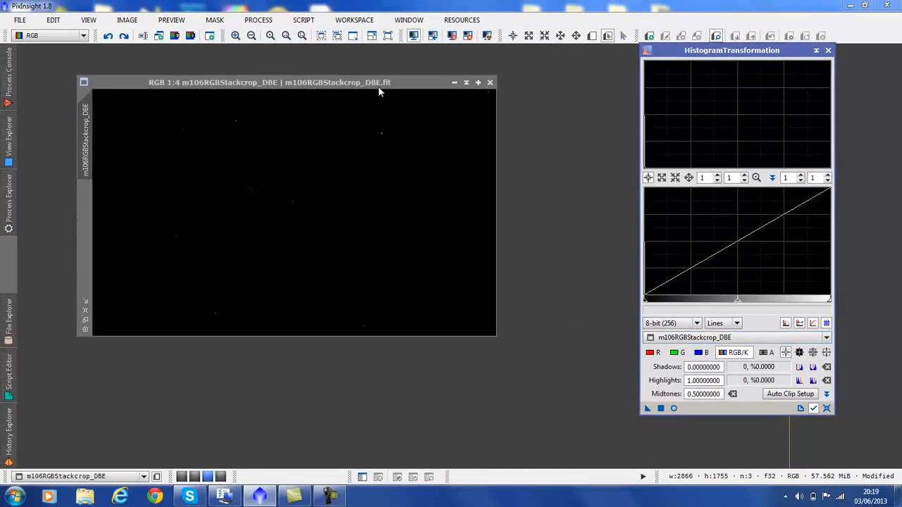
# - Stretch m106RGBStackcrop_DBE with a HistogramTransformation midtones value of 0.00906344, and reset the process settings
pyautogui.click(387, 89)
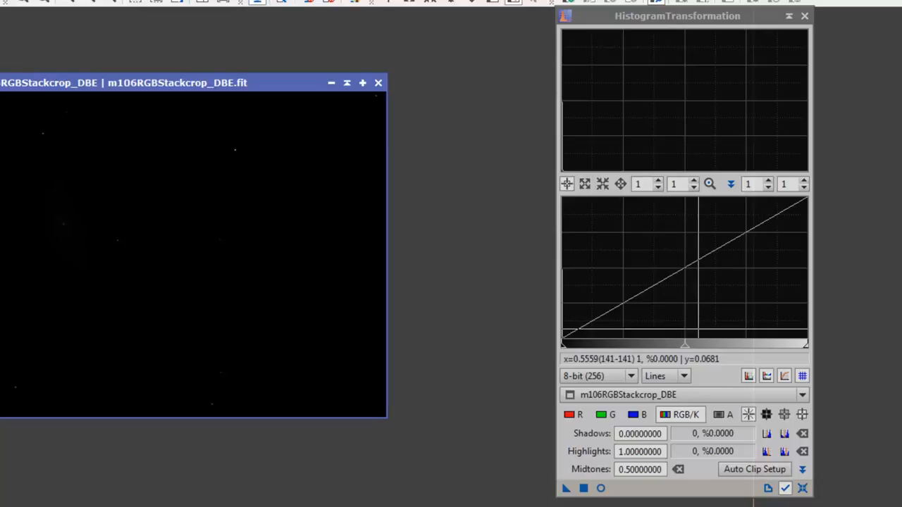
pyautogui.moveTo(685, 347); pyautogui.dragTo(563, 349)
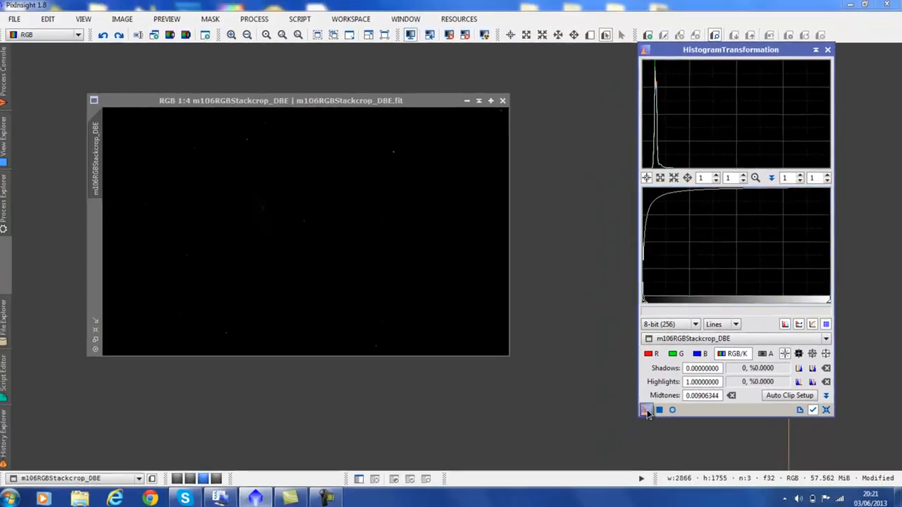
pyautogui.moveTo(566, 489); pyautogui.dragTo(201, 293)
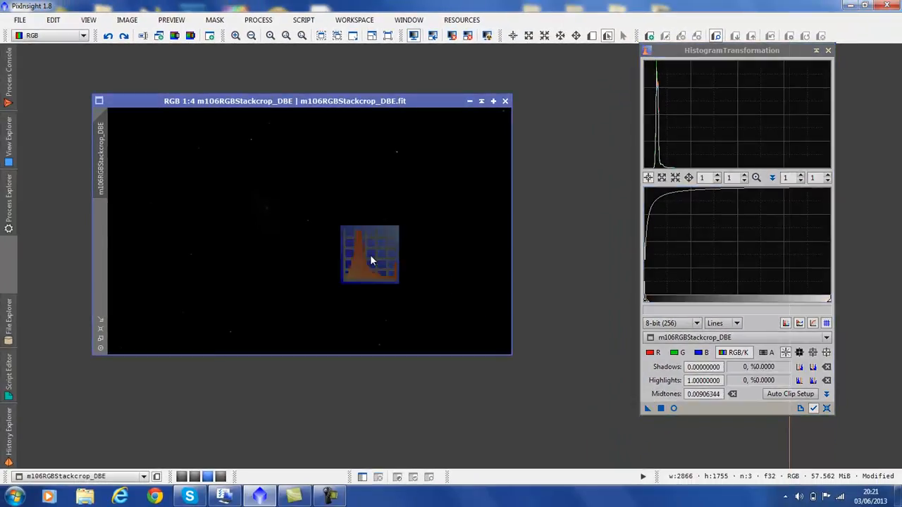
pyautogui.moveTo(371, 261); pyautogui.dragTo(372, 260)
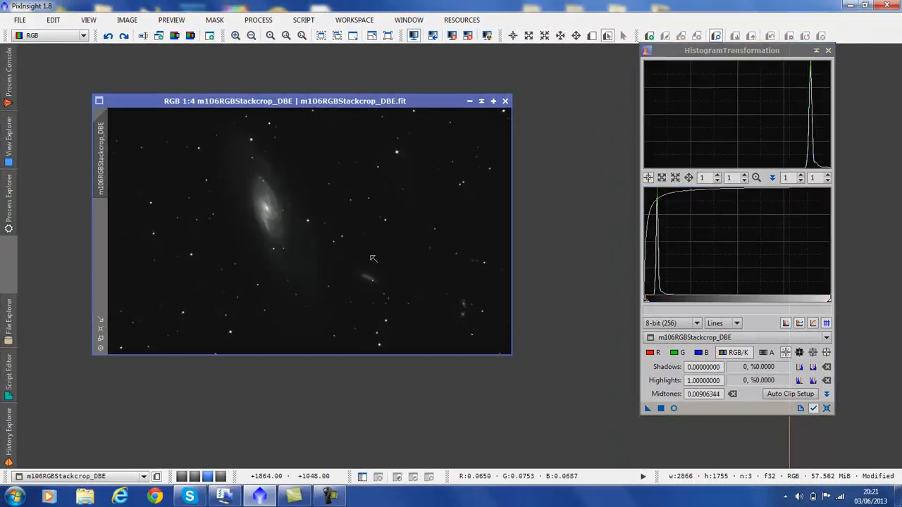
pyautogui.click(826, 409)
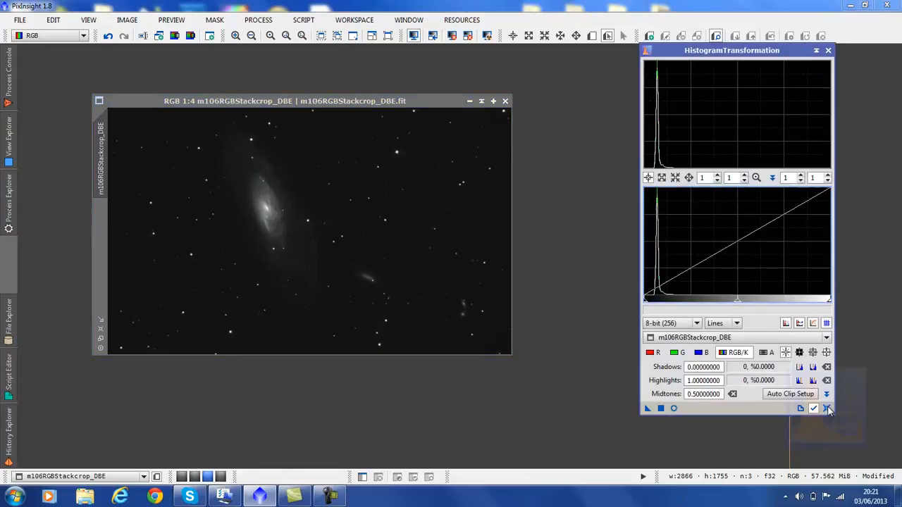
# - Open a real-time preview and set the combined RGB/K midtones to about 0.2508 and shadows to about 0.0453
pyautogui.click(674, 409)
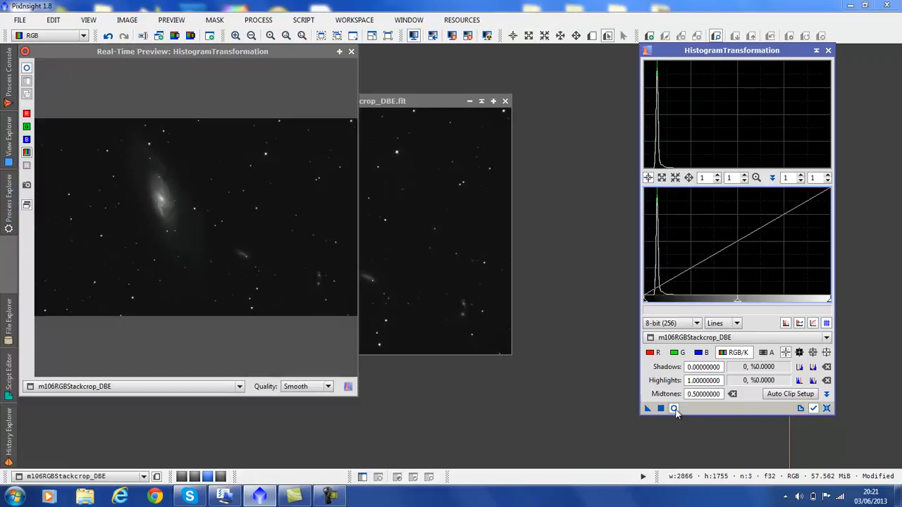
pyautogui.moveTo(279, 51); pyautogui.dragTo(393, 63)
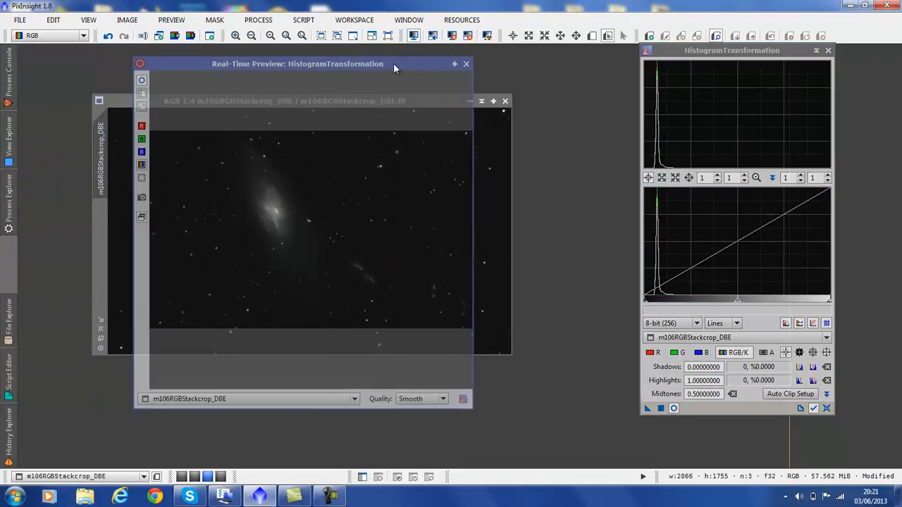
pyautogui.moveTo(738, 302); pyautogui.dragTo(690, 302)
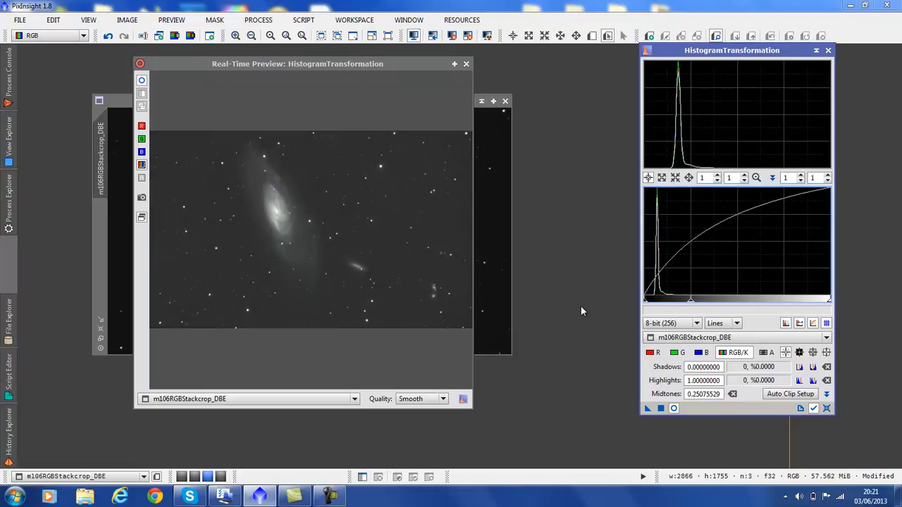
pyautogui.moveTo(644, 302); pyautogui.dragTo(652, 304)
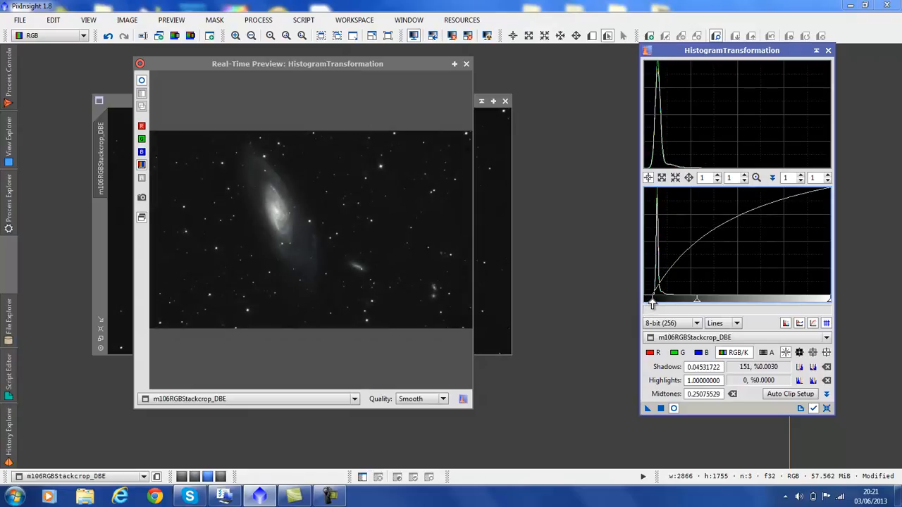
# - Fine-tune the histogram on a magnified view, with shadows at 0.04315789 and midtones at 0.22662267
pyautogui.click(664, 178)
pyautogui.click(651, 289)
pyautogui.click(665, 270)
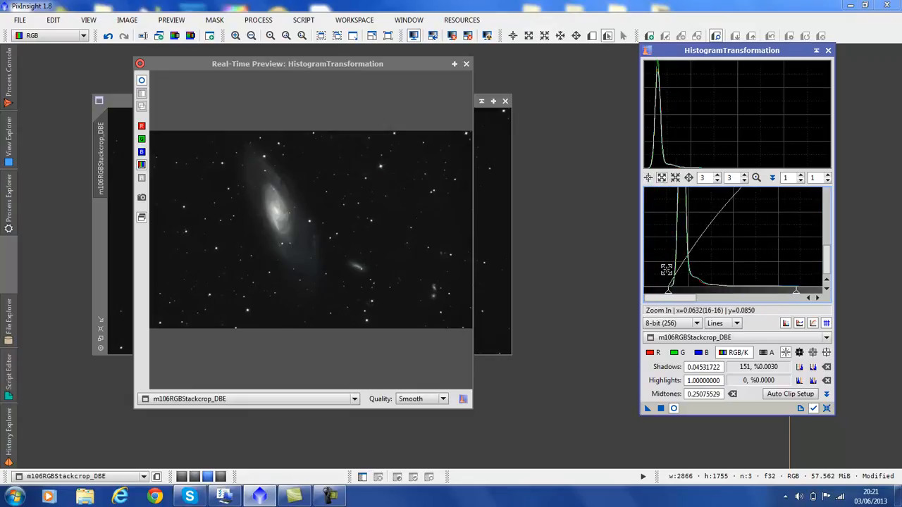
pyautogui.click(649, 179)
pyautogui.moveTo(666, 295); pyautogui.dragTo(664, 295)
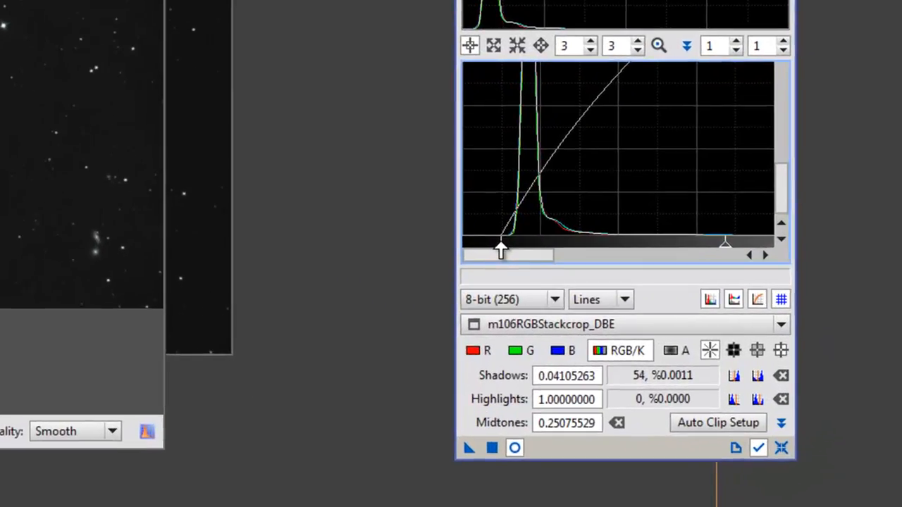
pyautogui.moveTo(499, 248); pyautogui.dragTo(502, 248)
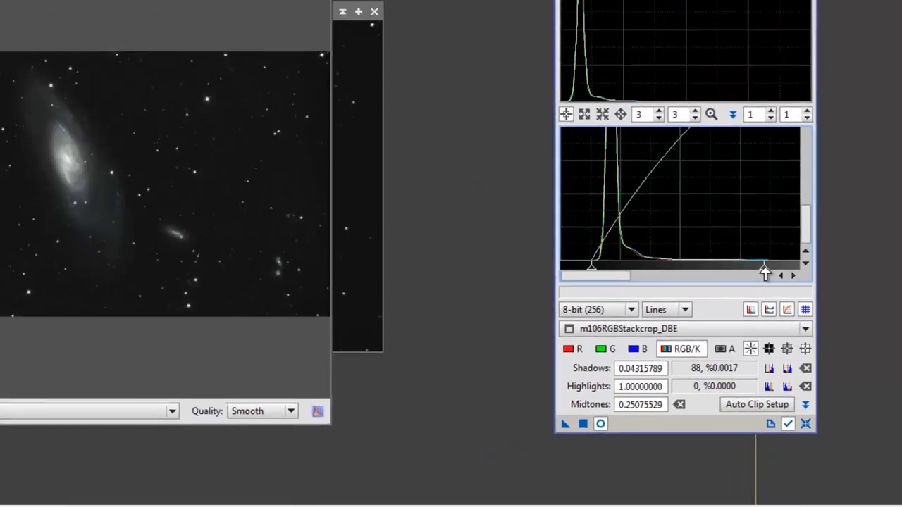
pyautogui.moveTo(727, 244); pyautogui.dragTo(729, 244)
pyautogui.moveTo(794, 290); pyautogui.dragTo(779, 289)
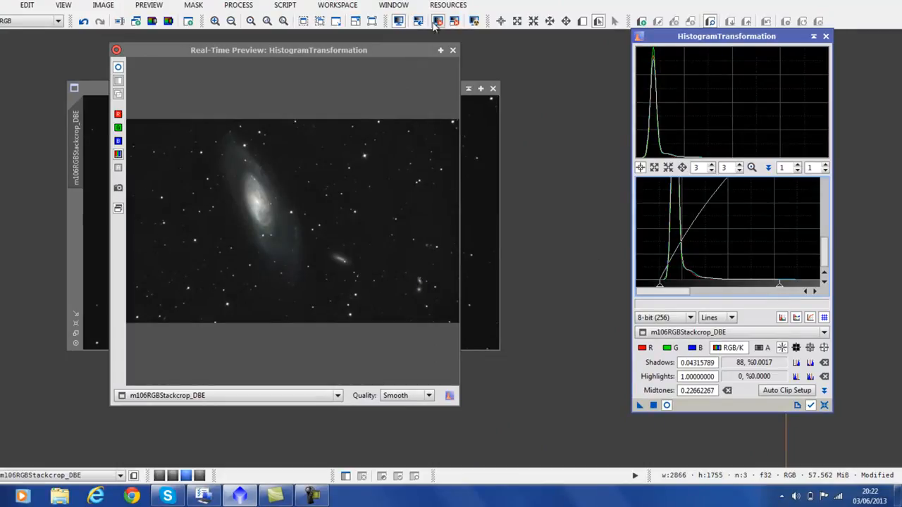
# - Close the real-time preview, apply the second histogram stretch to m106RGBStackcrop_DBE, and reset the process settings
pyautogui.click(452, 50)
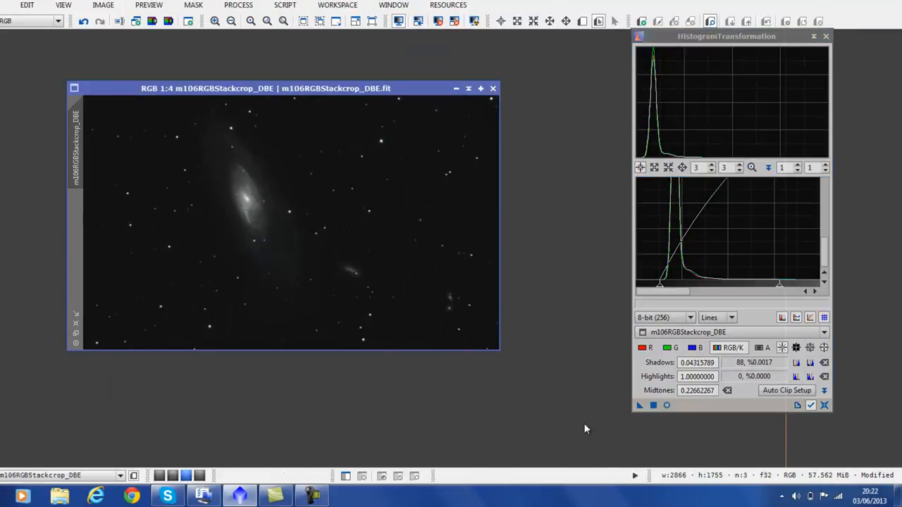
pyautogui.moveTo(640, 408); pyautogui.dragTo(339, 215)
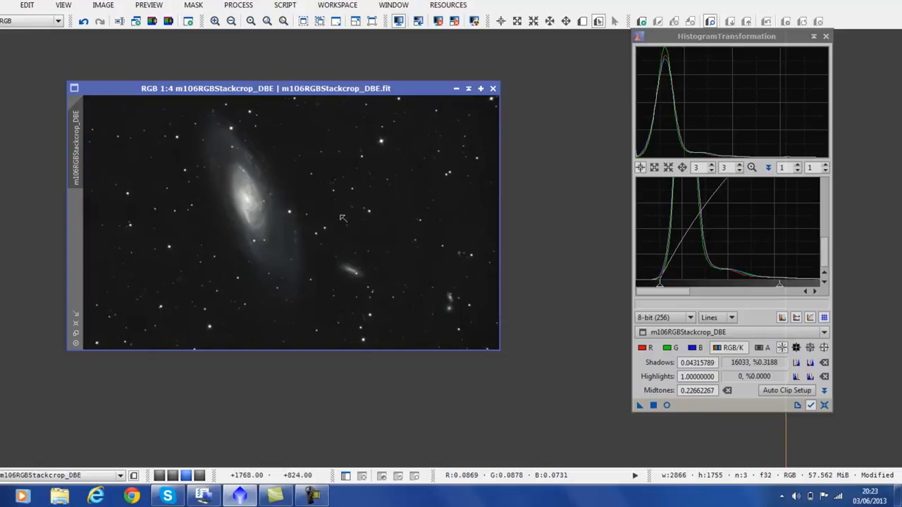
pyautogui.click(668, 167)
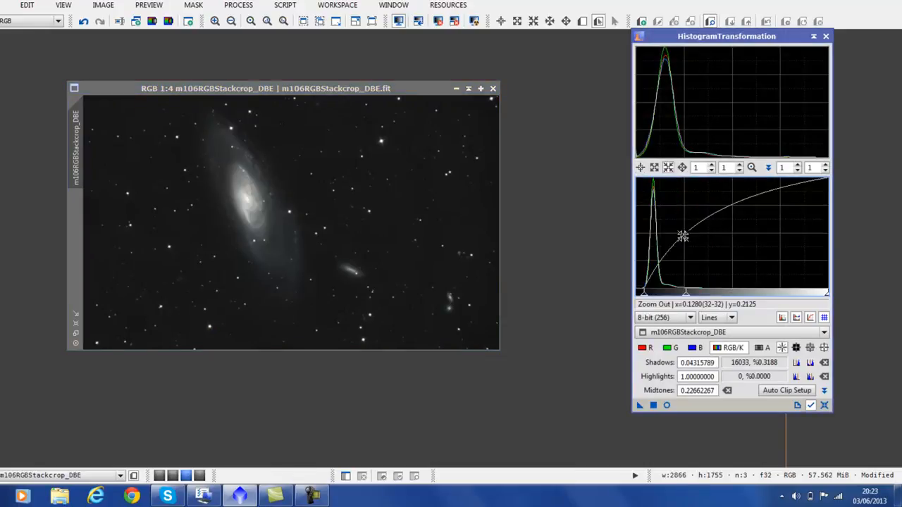
pyautogui.click(825, 405)
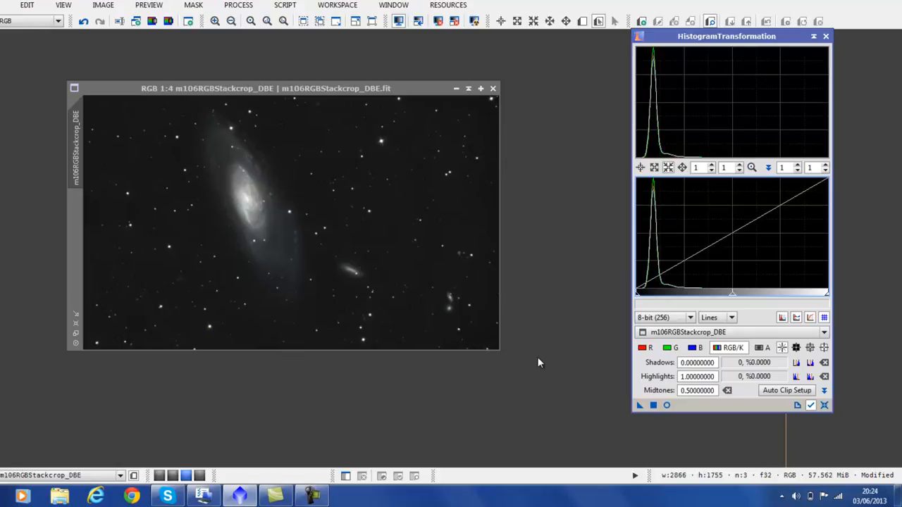
# - In the first workspace, open HistogramTransformation from the Process01 icon and load the ScreenTransferFunction stretch into it
pyautogui.click(160, 478)
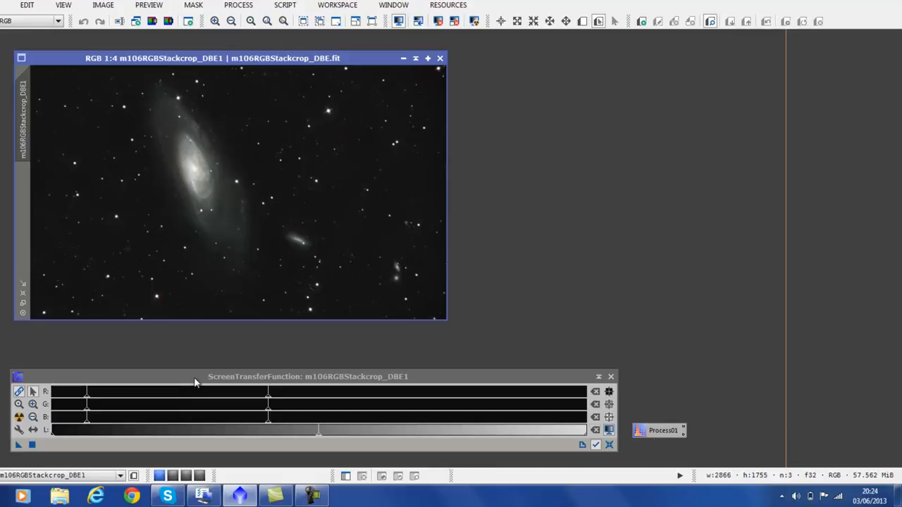
pyautogui.doubleClick(657, 434)
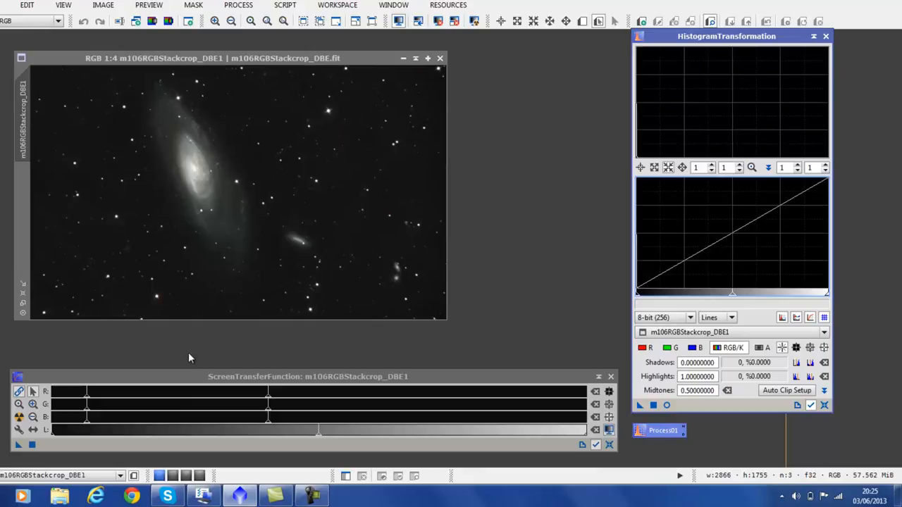
pyautogui.click(16, 445)
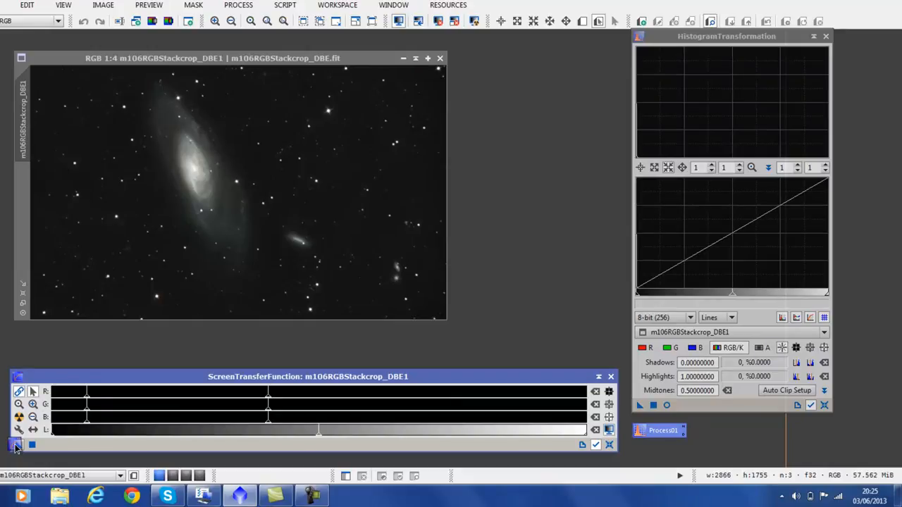
pyautogui.moveTo(15, 445); pyautogui.dragTo(733, 413)
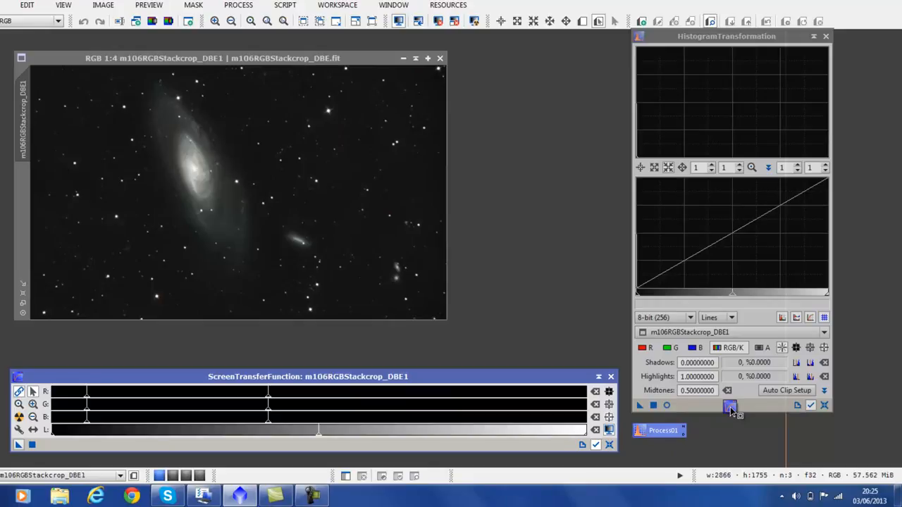
pyautogui.moveTo(730, 409); pyautogui.dragTo(731, 409)
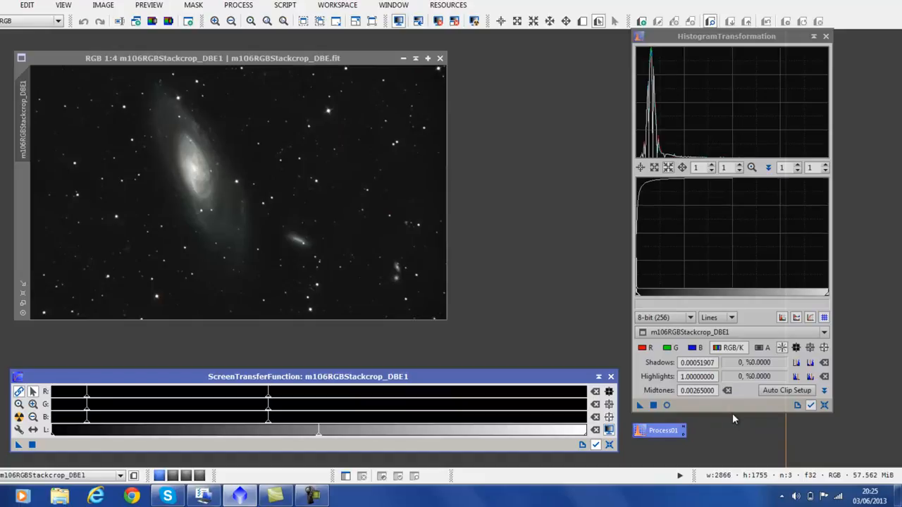
# - Reset and close ScreenTransferFunction, apply the transferred histogram stretch to m106RGBStackcrop_DBE1, and reset HistogramTransformation
pyautogui.click(610, 444)
pyautogui.click(610, 377)
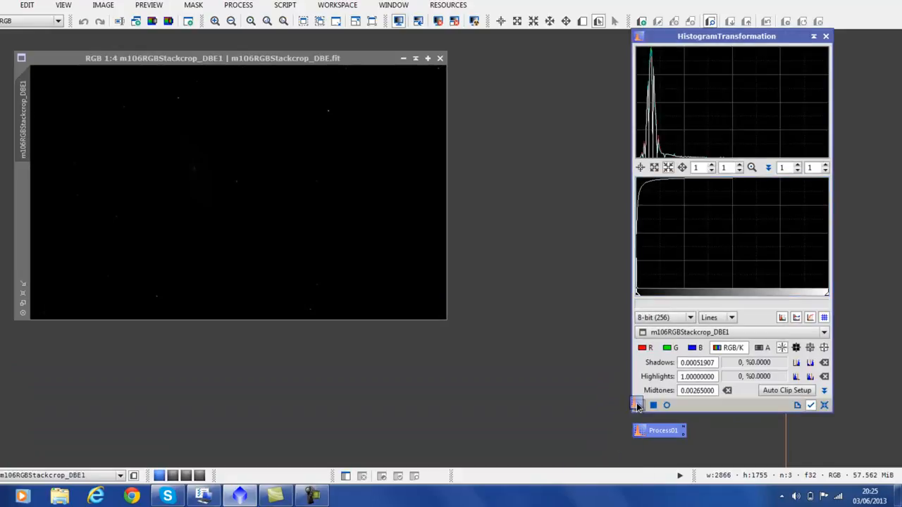
pyautogui.moveTo(636, 405); pyautogui.dragTo(304, 193)
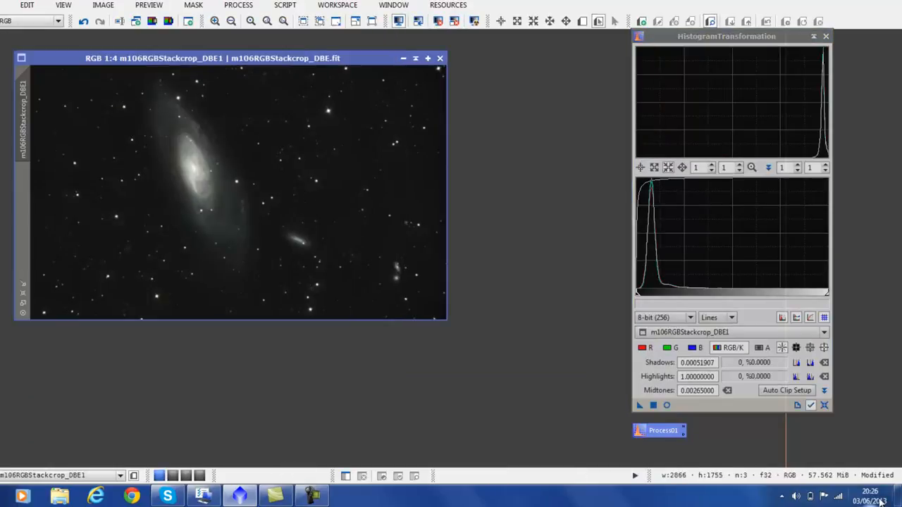
pyautogui.click(825, 405)
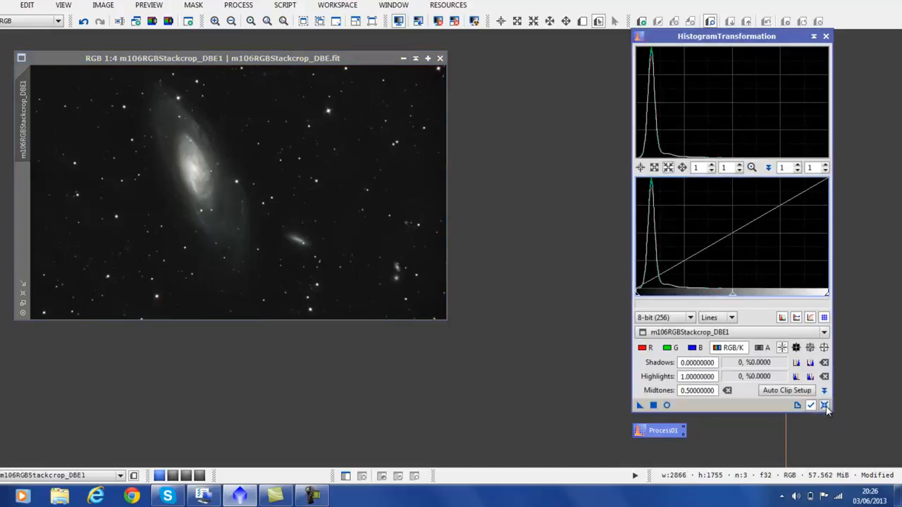